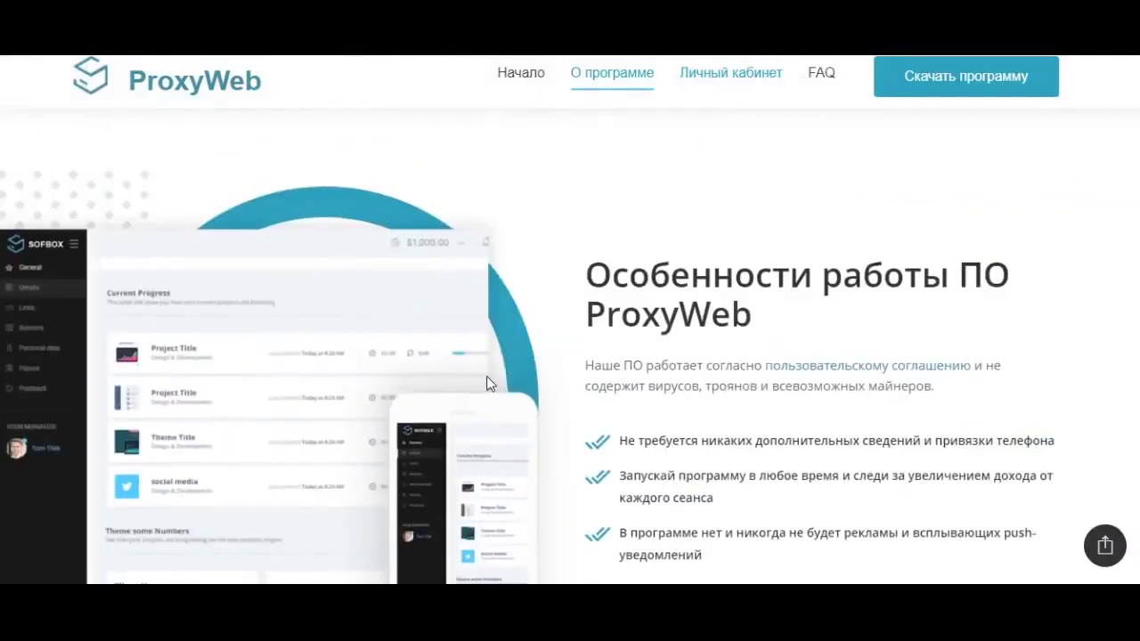
# Step: Examine the ProxyWeb landing page from the introduction through the program features and cabinet screenshots to the FAQ
pyautogui.scroll(10, 488, 384)
pyautogui.scroll(4, 488, 383)
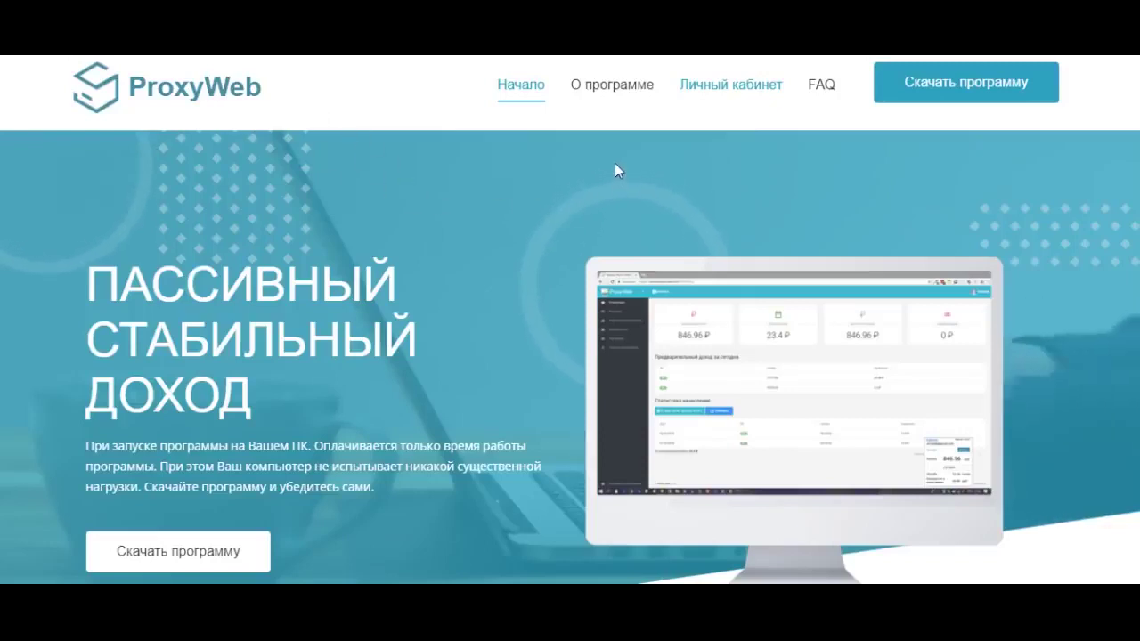
pyautogui.scroll(-3, 534, 178)
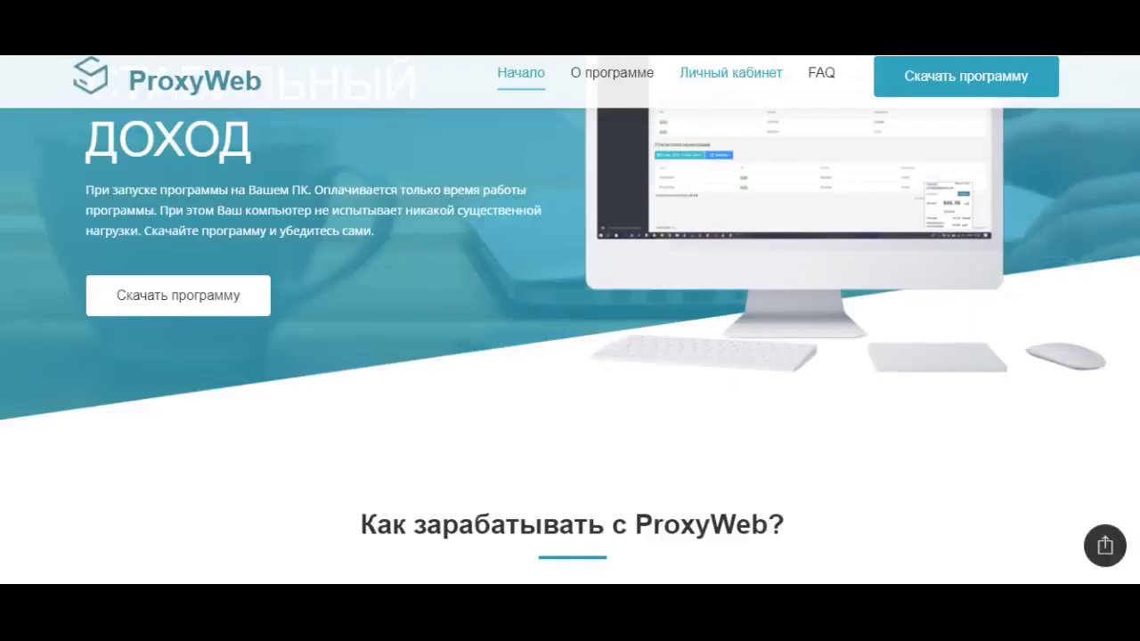
pyautogui.scroll(-5, 735, 268)
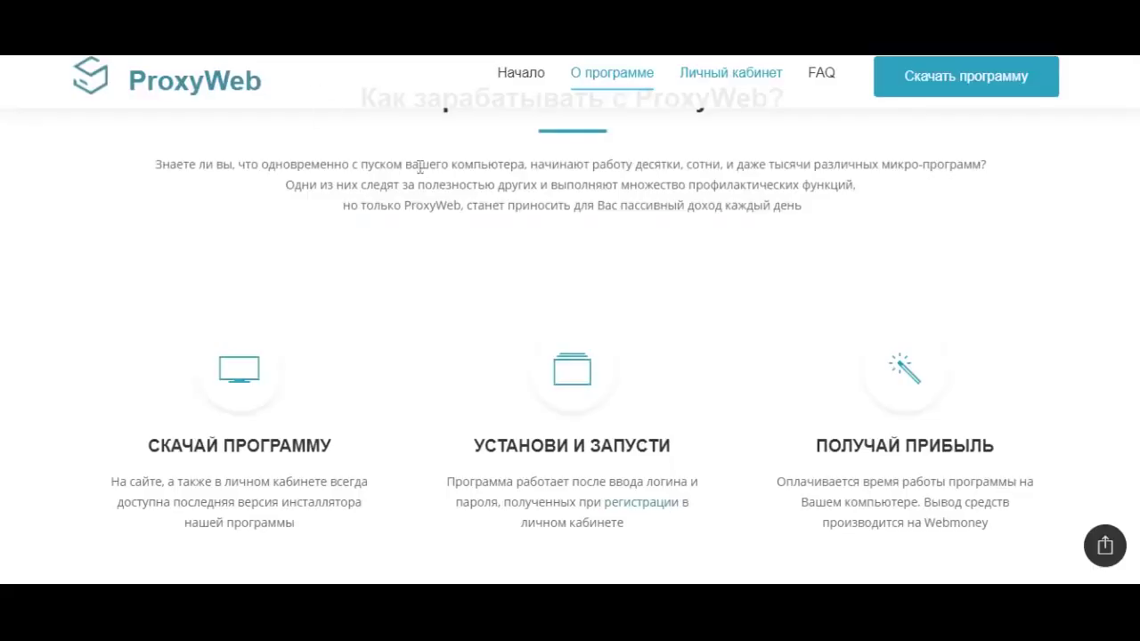
pyautogui.scroll(-6, 410, 178)
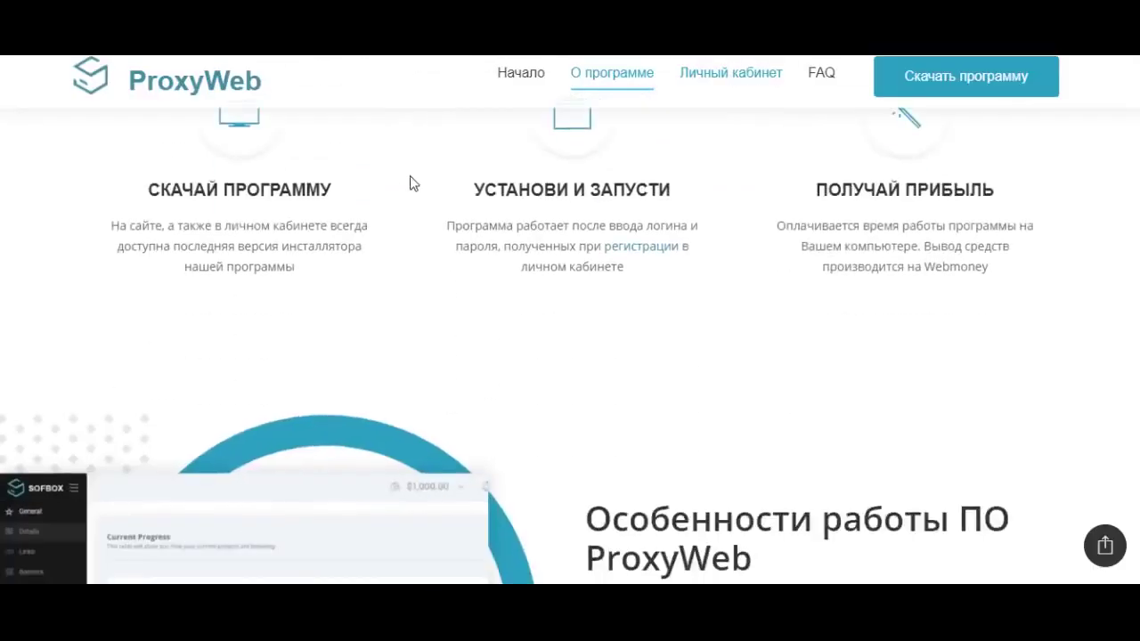
pyautogui.scroll(-10, 401, 184)
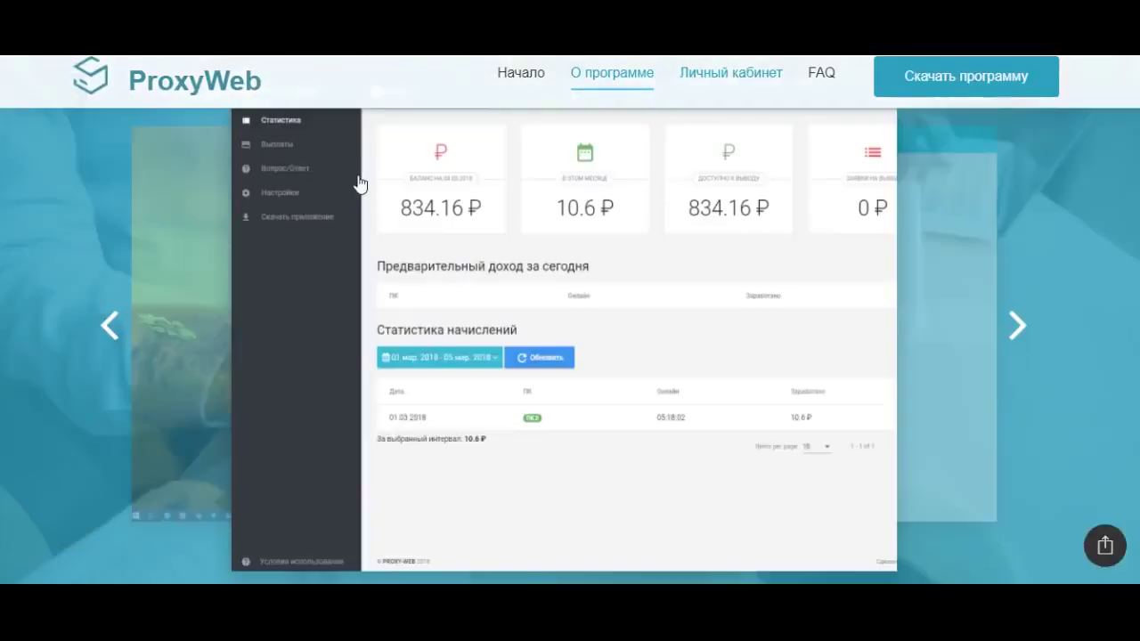
pyautogui.scroll(-4, 360, 184)
pyautogui.scroll(-5, 359, 182)
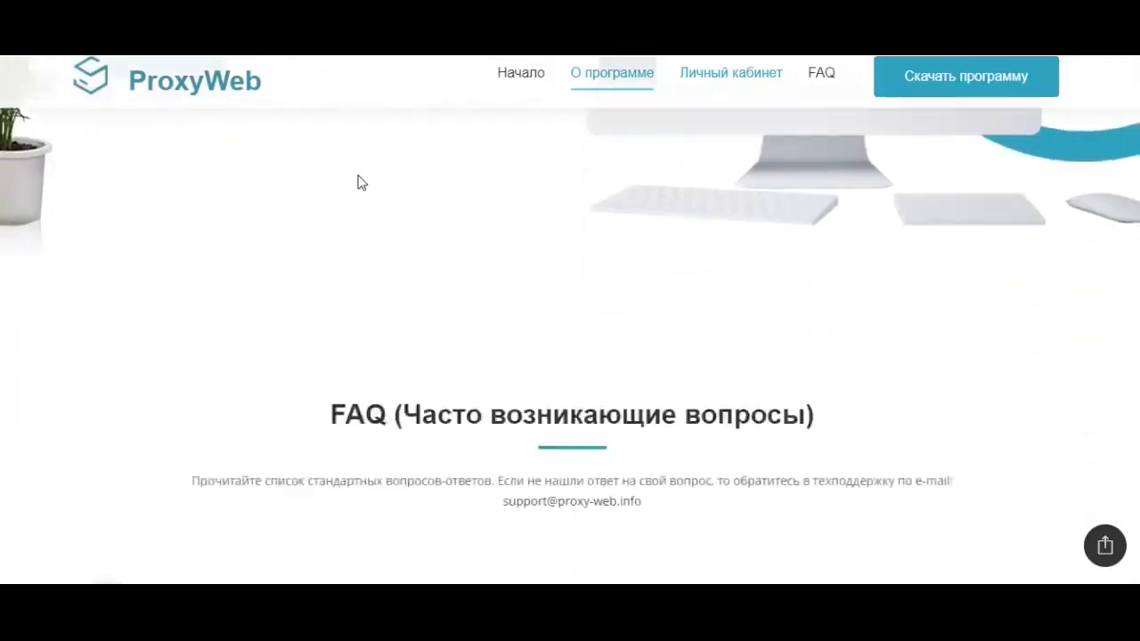
pyautogui.scroll(-5, 361, 183)
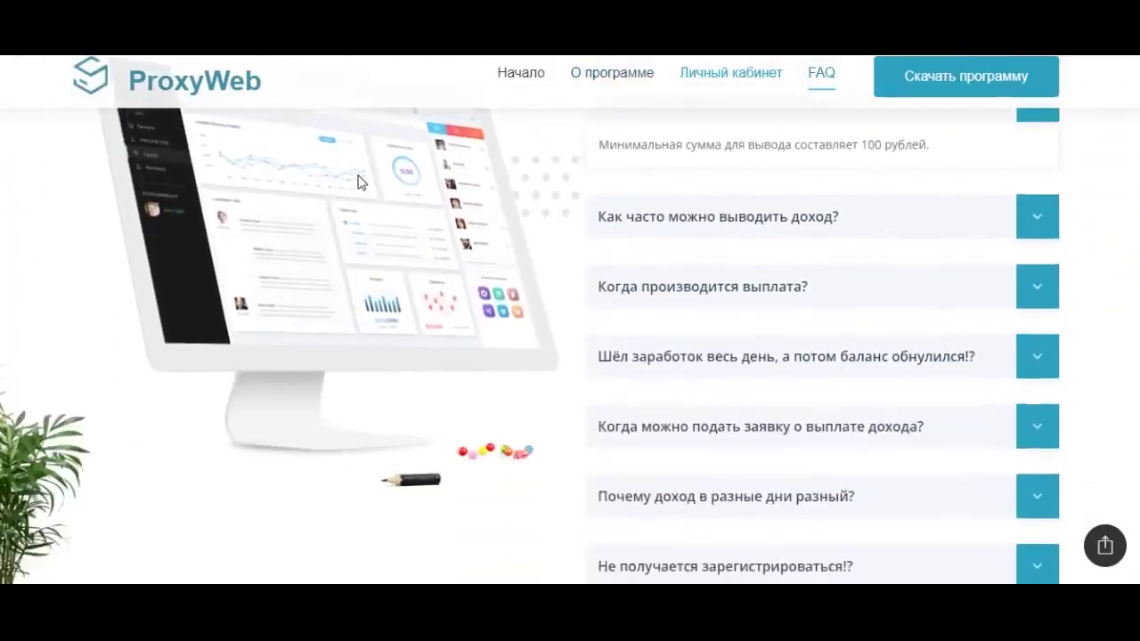
pyautogui.scroll(-4, 361, 182)
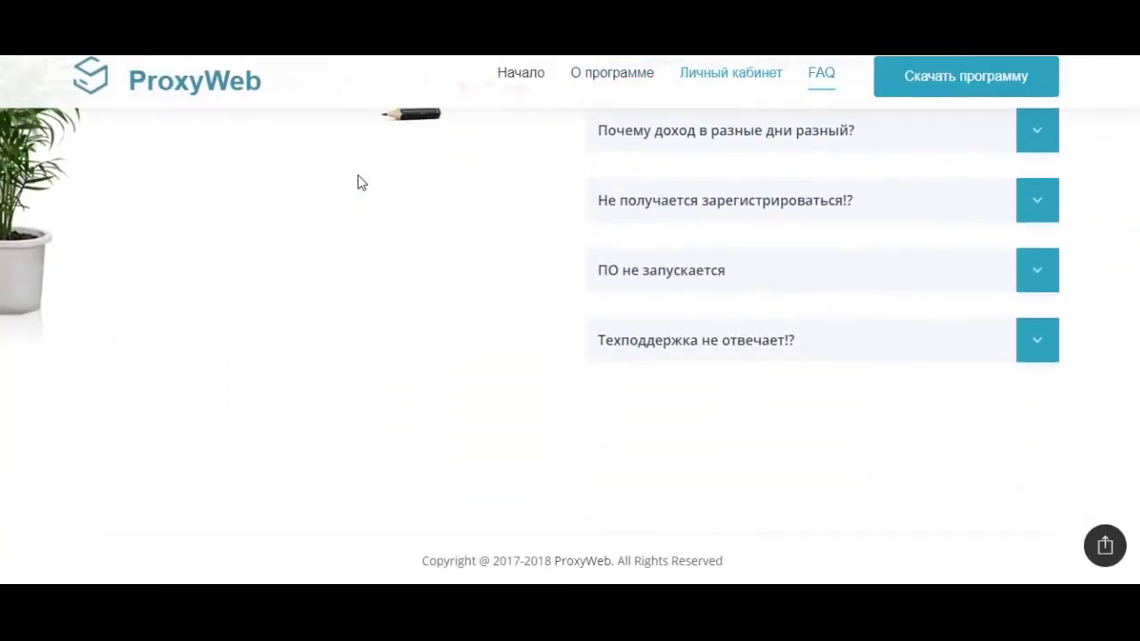
pyautogui.scroll(15, 913, 121)
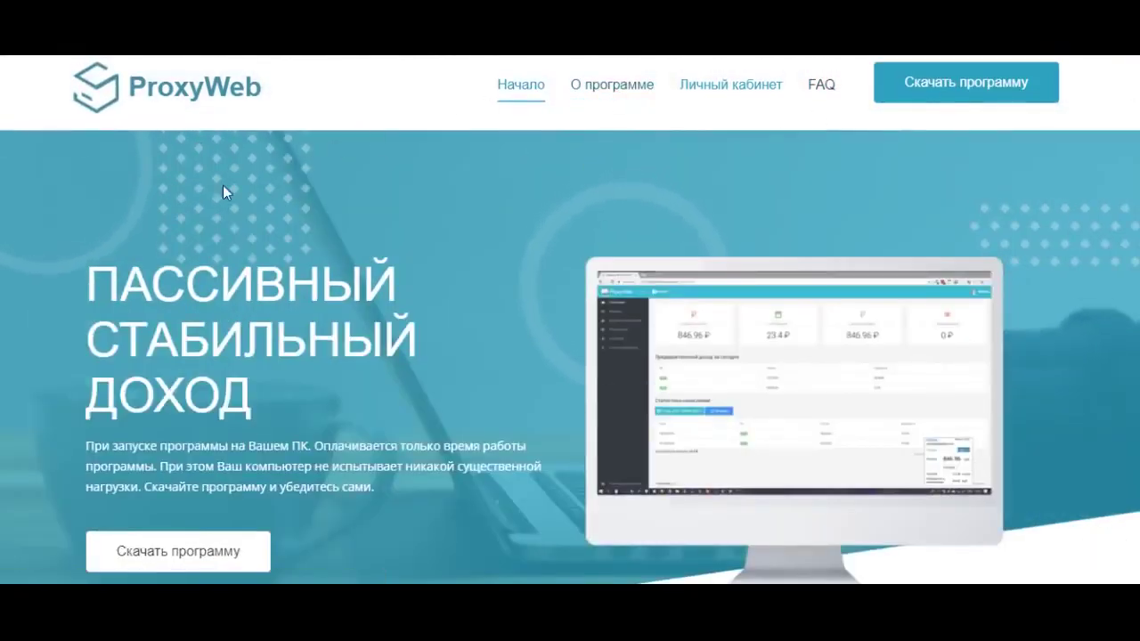
pyautogui.scroll(-4, 225, 234)
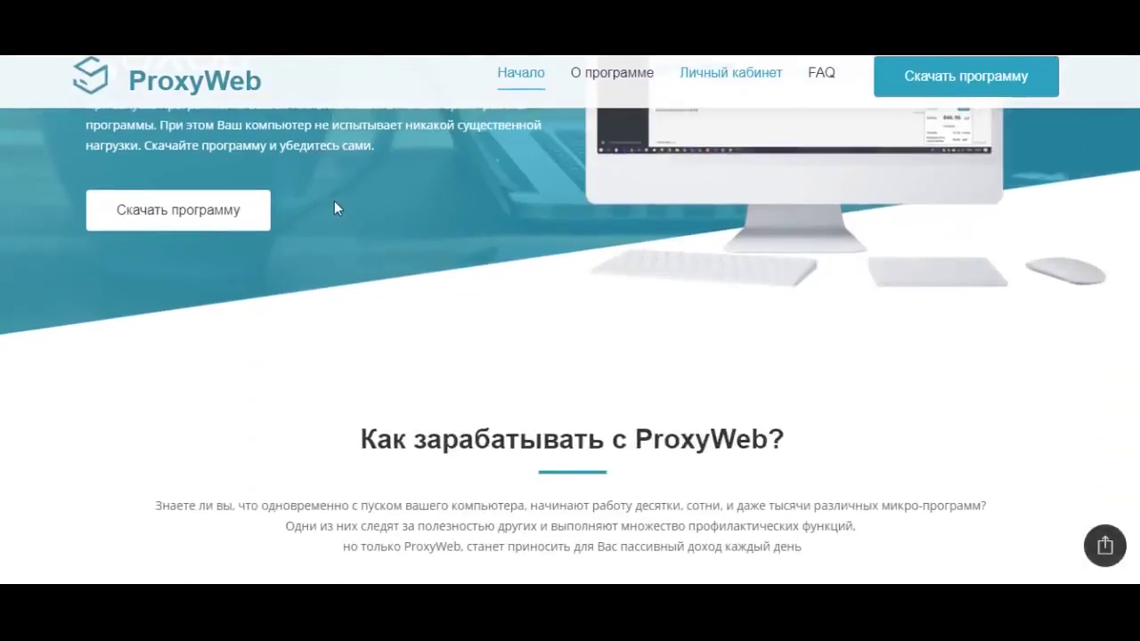
pyautogui.scroll(4, 334, 204)
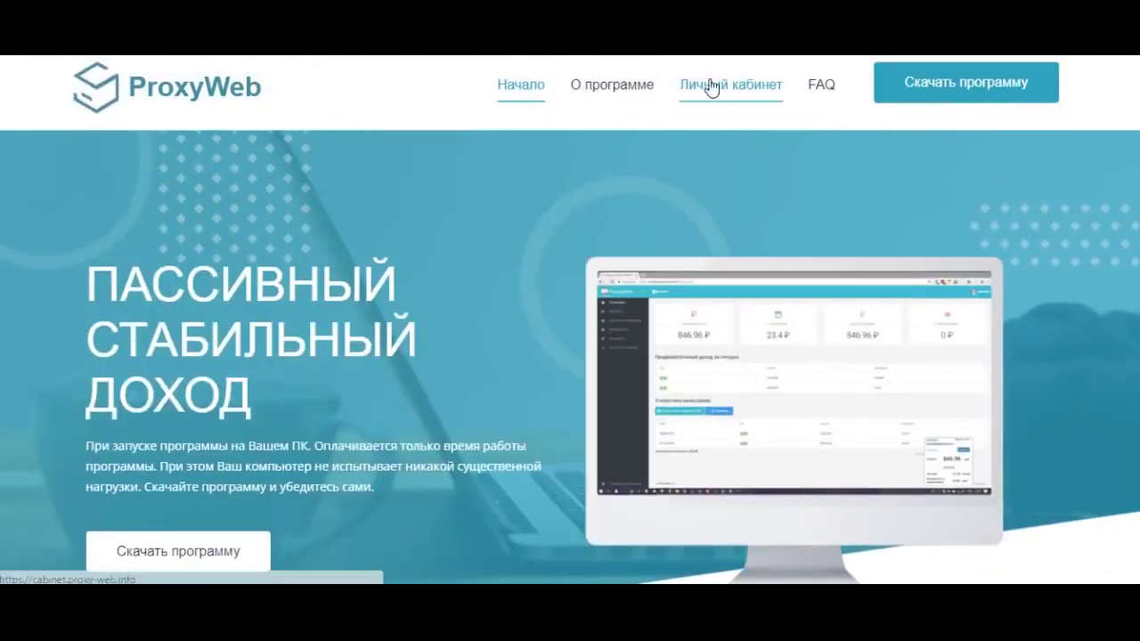
# Step: Open the registration form of the personal cabinet and activate the account through the link in the Proxy-Web welcome email
pyautogui.click(710, 84)
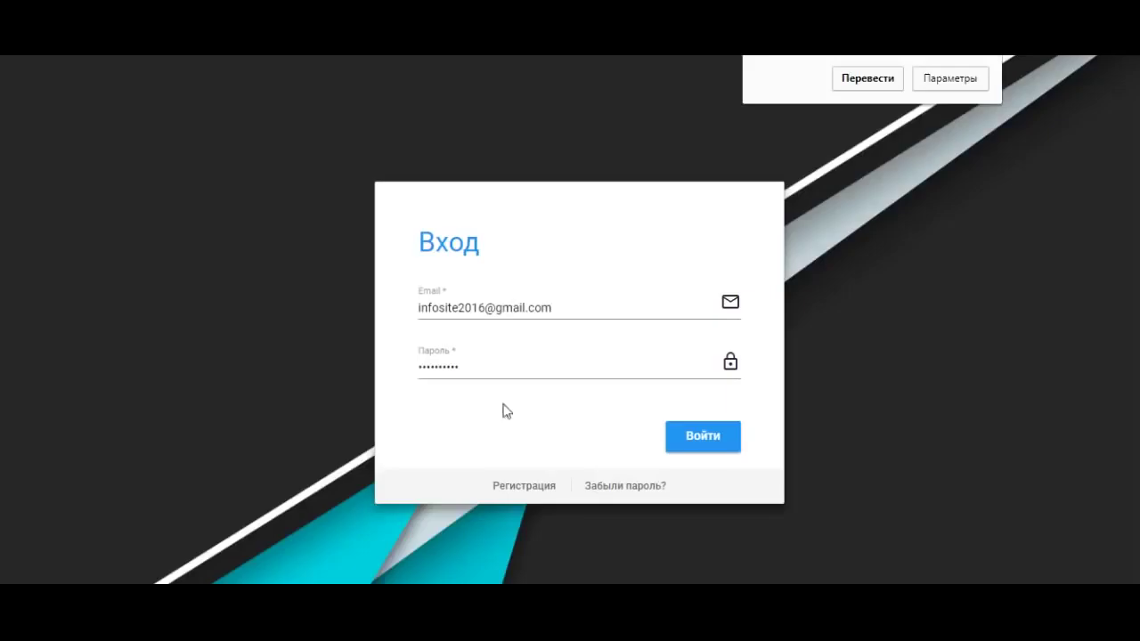
pyautogui.click(524, 485)
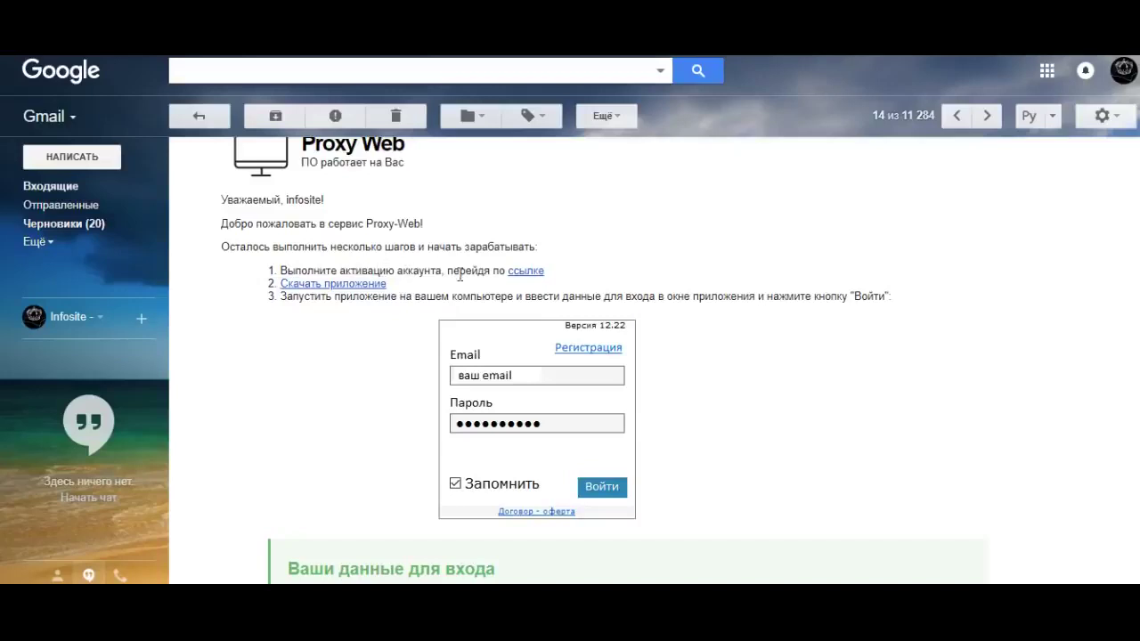
pyautogui.click(531, 276)
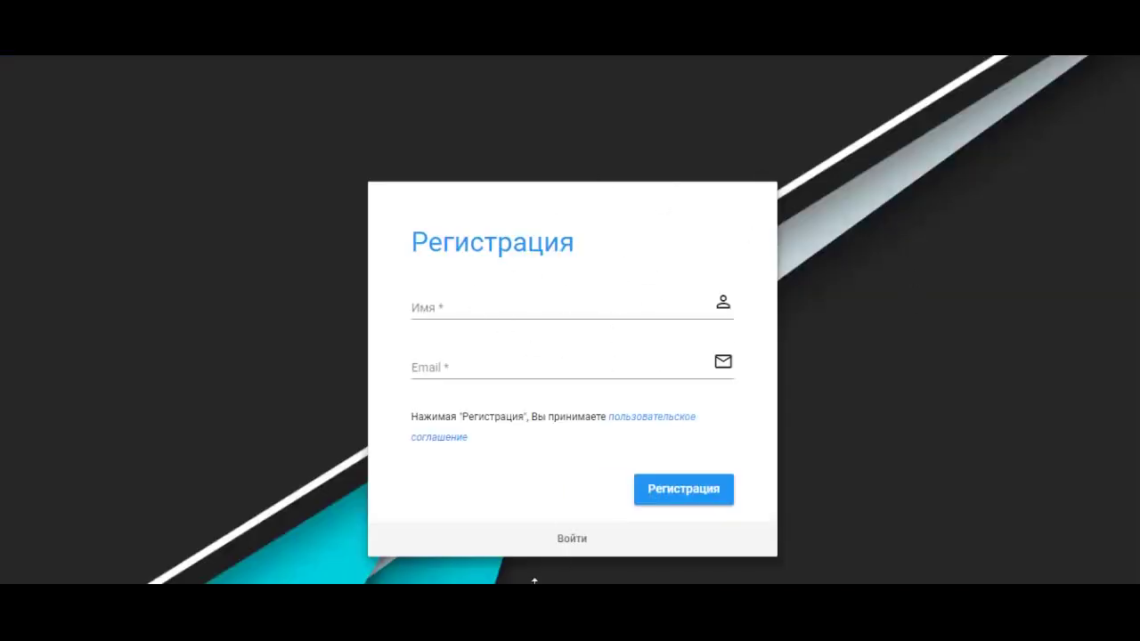
# Step: Return to the login form and sign in to the personal cabinet with the filled-in email and password
pyautogui.click(572, 542)
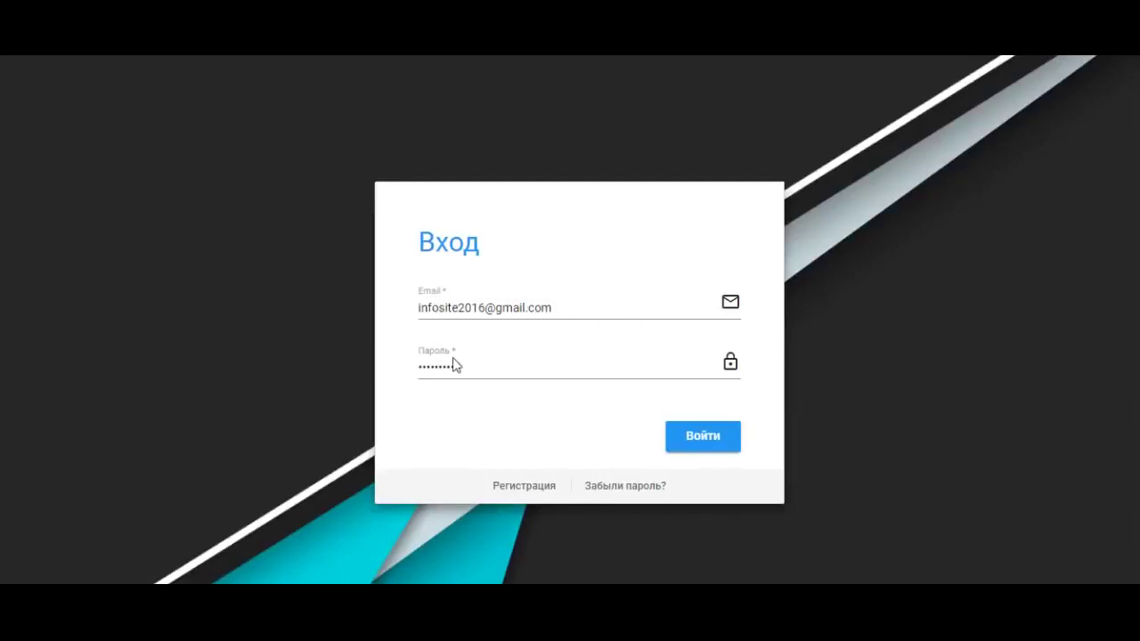
pyautogui.click(713, 442)
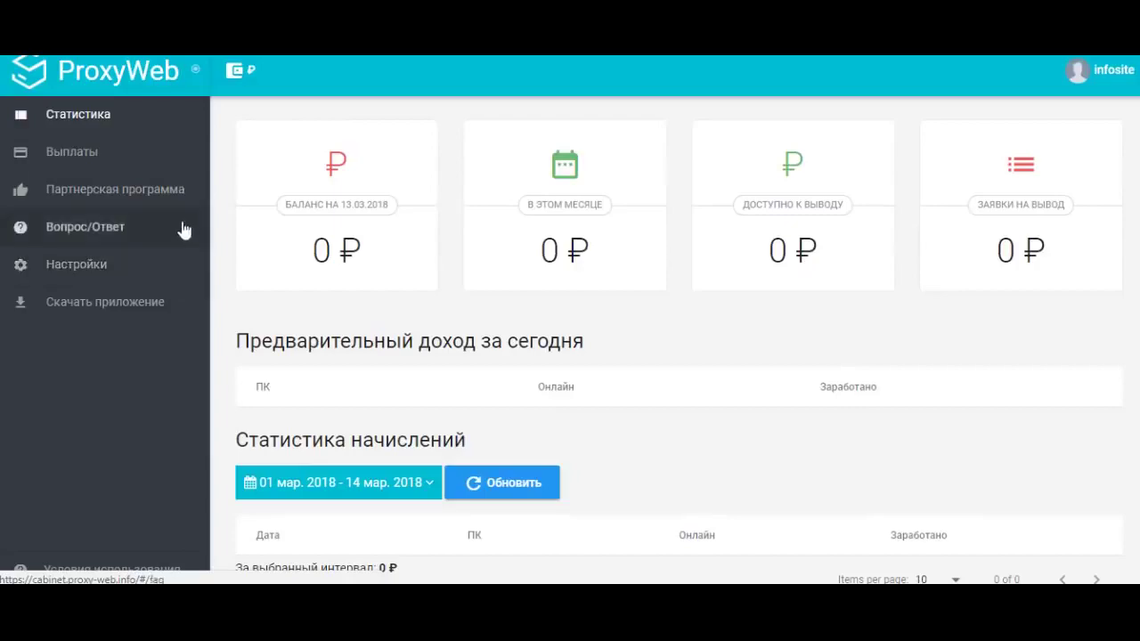
# Step: Look through the cabinet's Вопрос/Ответ page and view the Webmoney R-wallet field in Настройки
pyautogui.click(100, 228)
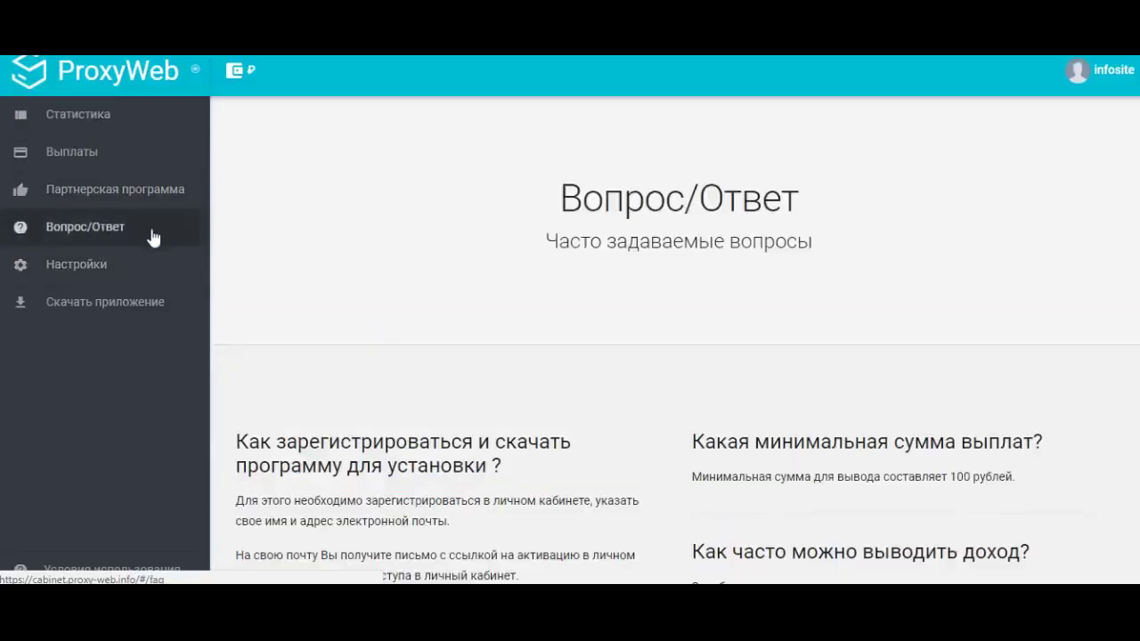
pyautogui.scroll(-4, 575, 309)
pyautogui.scroll(-2, 574, 309)
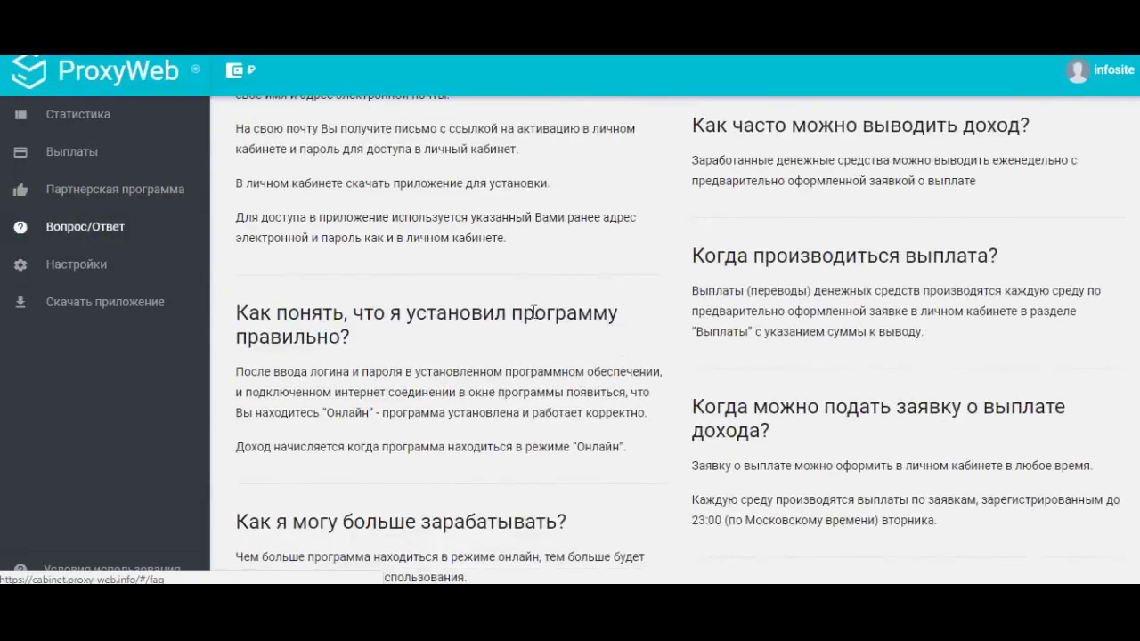
pyautogui.scroll(4, 534, 311)
pyautogui.click(55, 262)
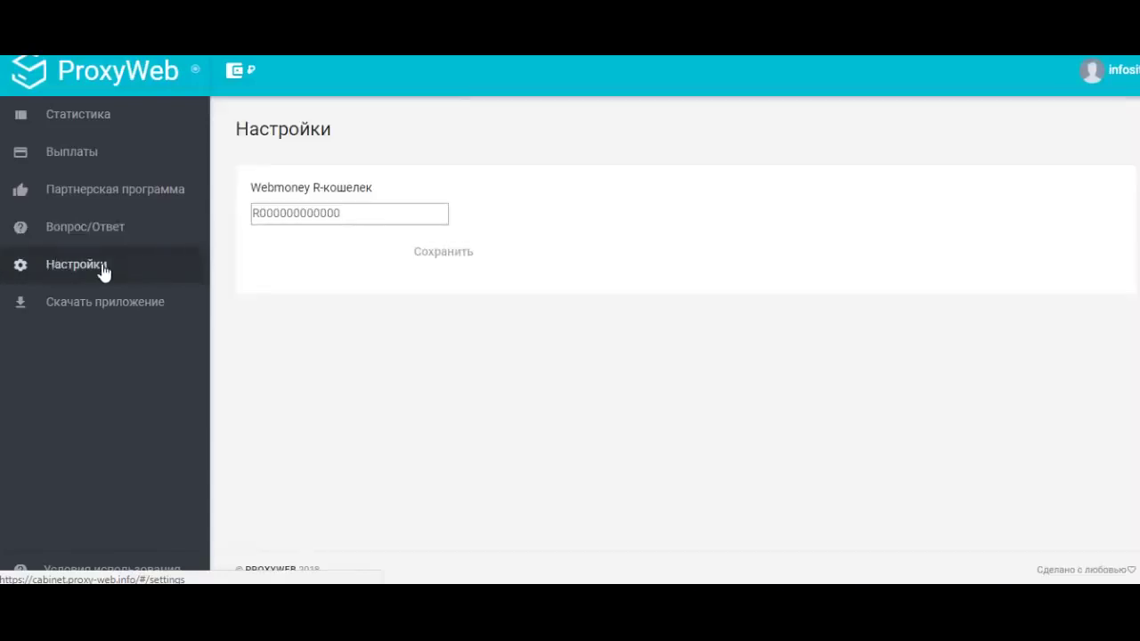
# Step: Download the application installer proxywebinst.exe from the personal cabinet and launch it
pyautogui.click(65, 304)
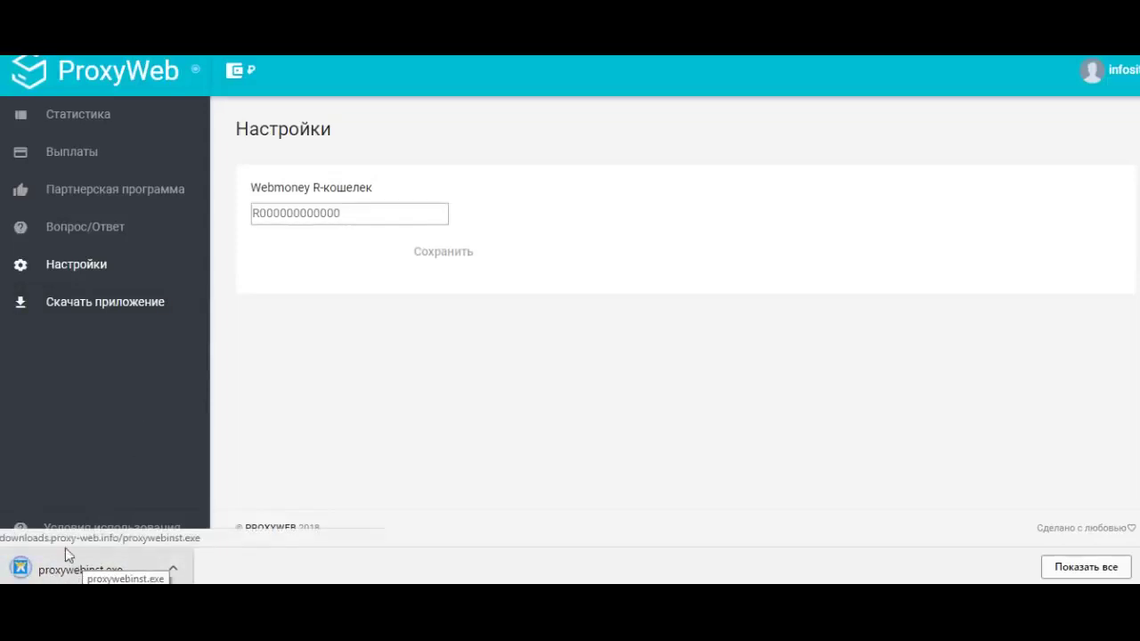
pyautogui.click(123, 564)
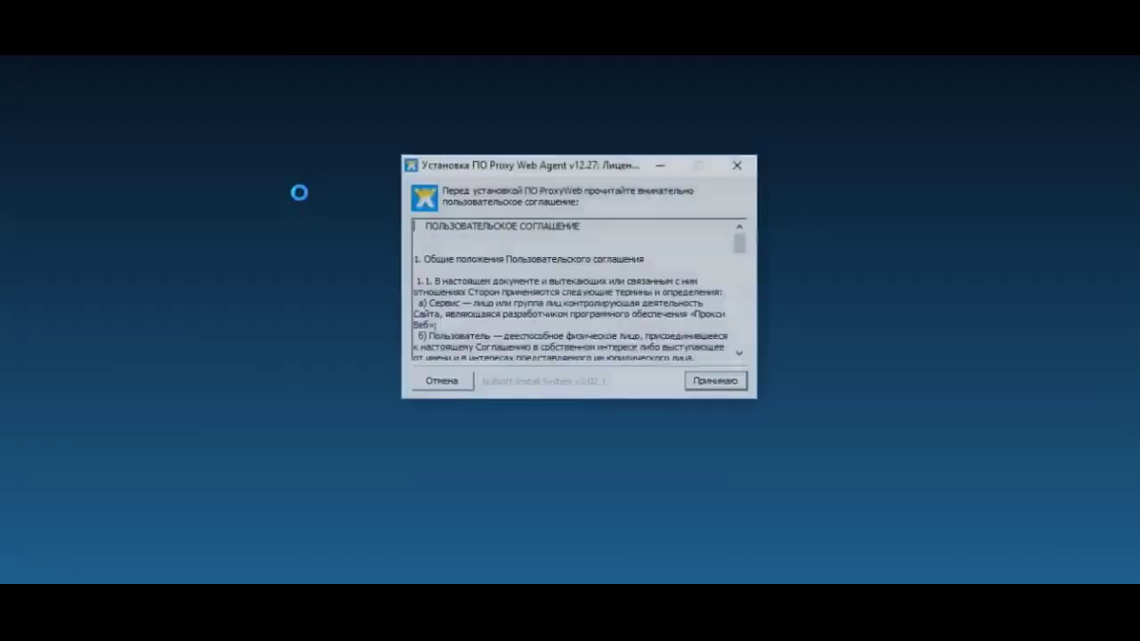
# Step: Accept the user agreement and install Proxy Web Agent with all preselected components into C:\Program Files (x86)\ProxyWeb
pyautogui.click(720, 384)
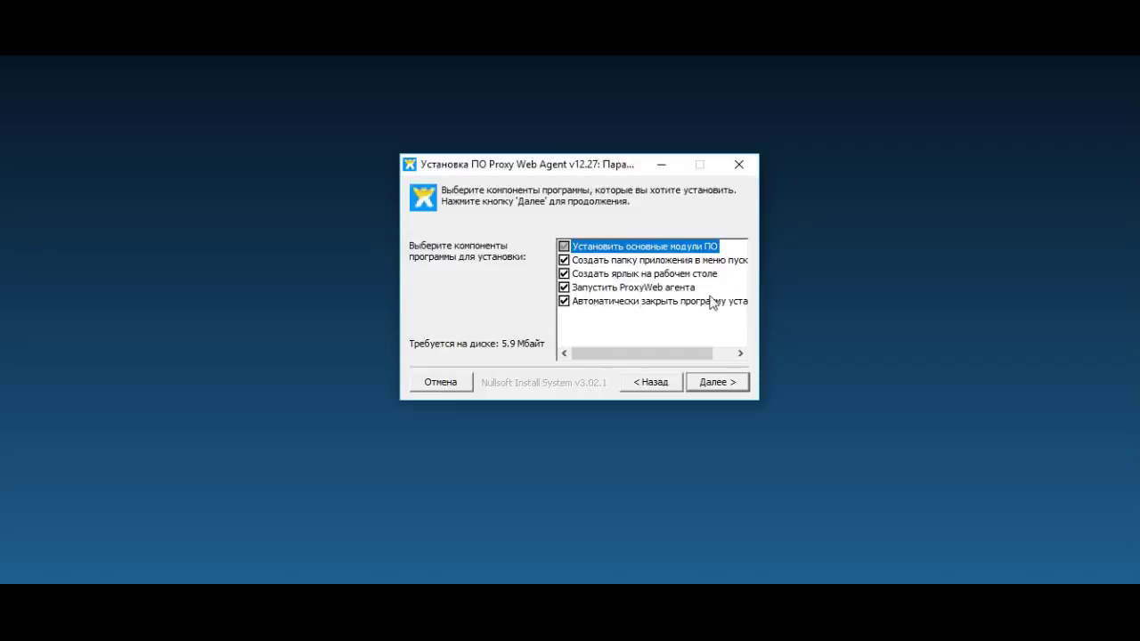
pyautogui.moveTo(615, 356); pyautogui.dragTo(565, 353)
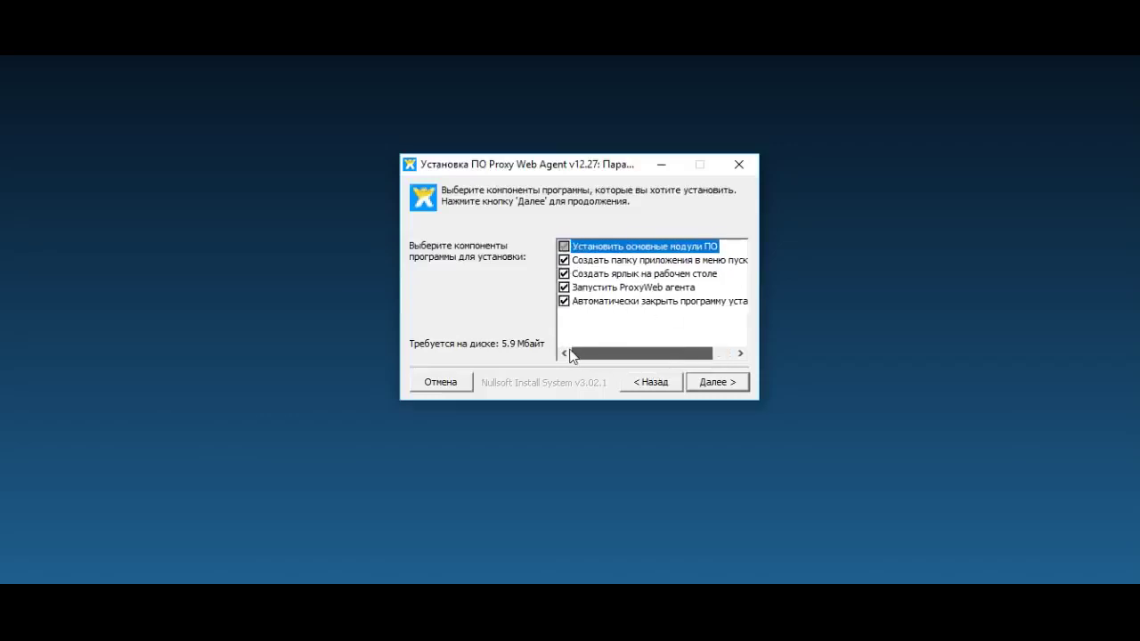
pyautogui.click(716, 383)
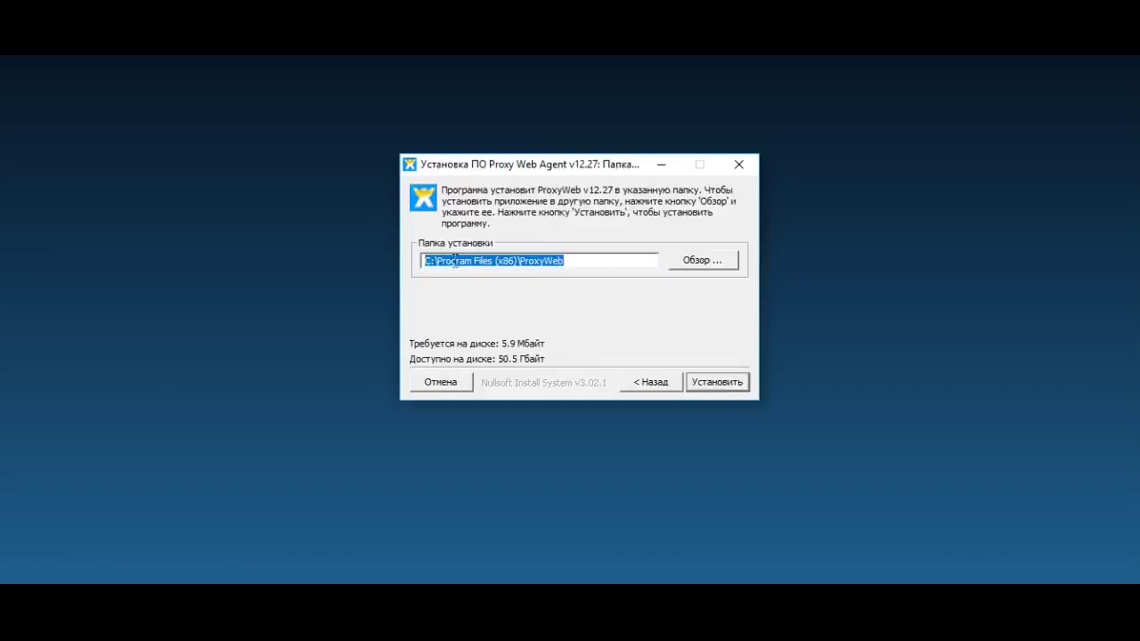
pyautogui.click(718, 384)
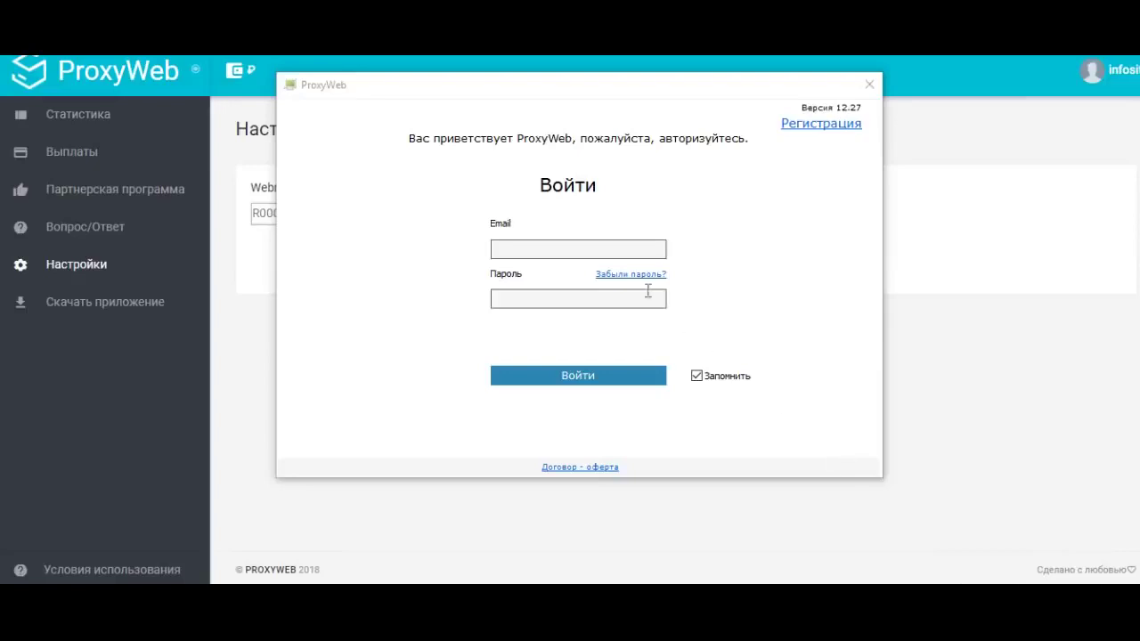
# Step: Enter the account email and password in the ProxyWeb application's login window and sign in with Запомнить enabled
pyautogui.click(539, 257)
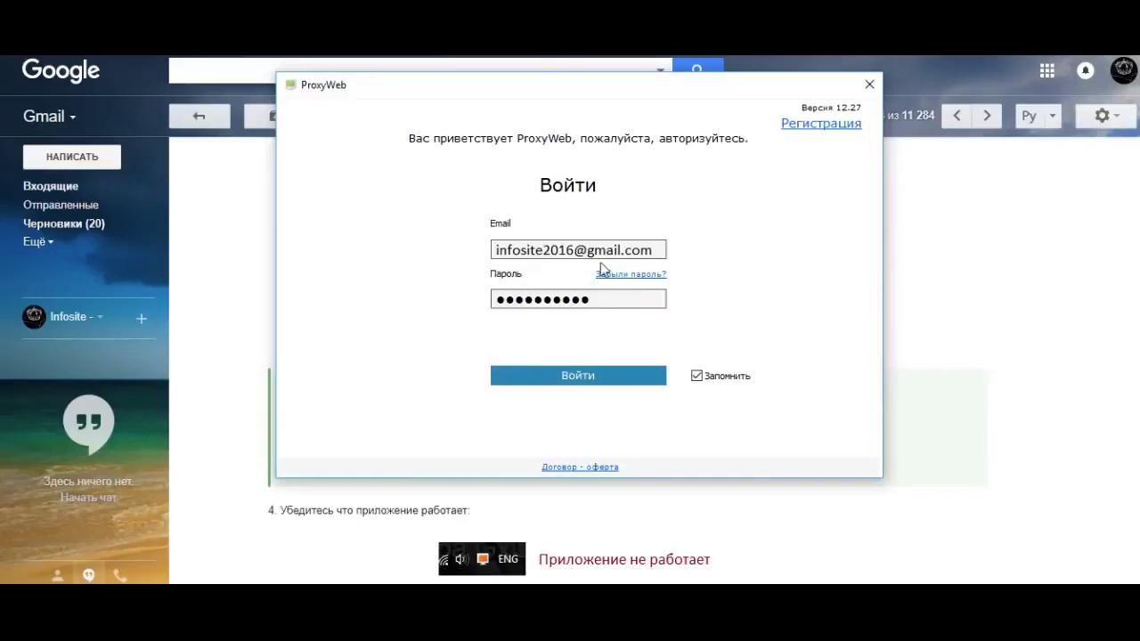
pyautogui.click(578, 378)
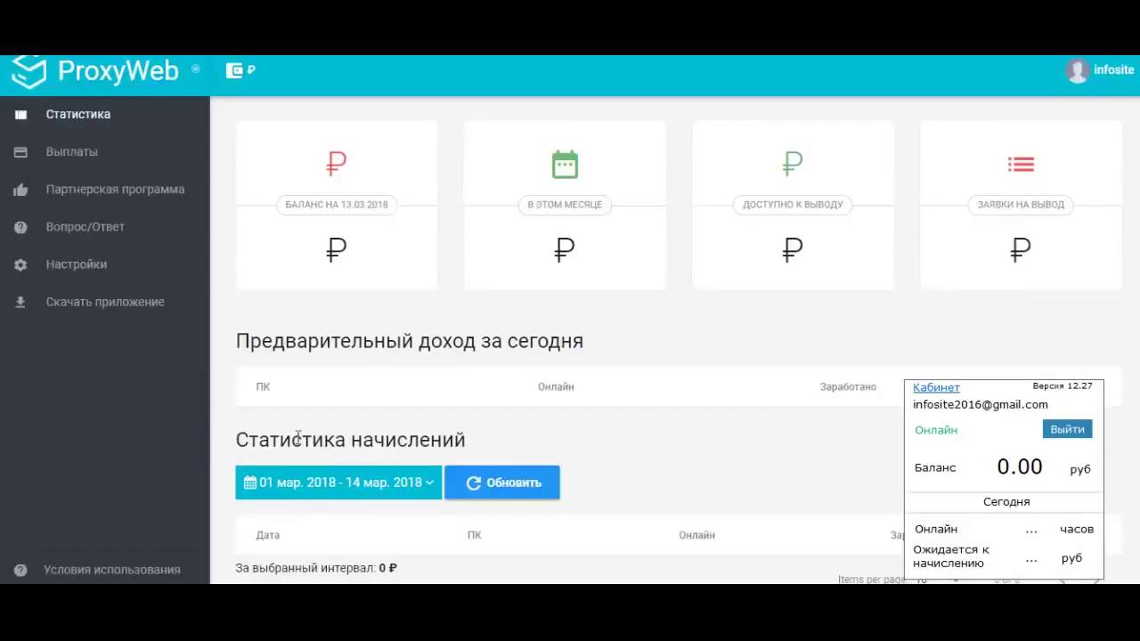
# Step: Check the accrual tables on the cabinet's Статистика page and the withdrawal terms on the Выплаты page
pyautogui.scroll(-1, 351, 491)
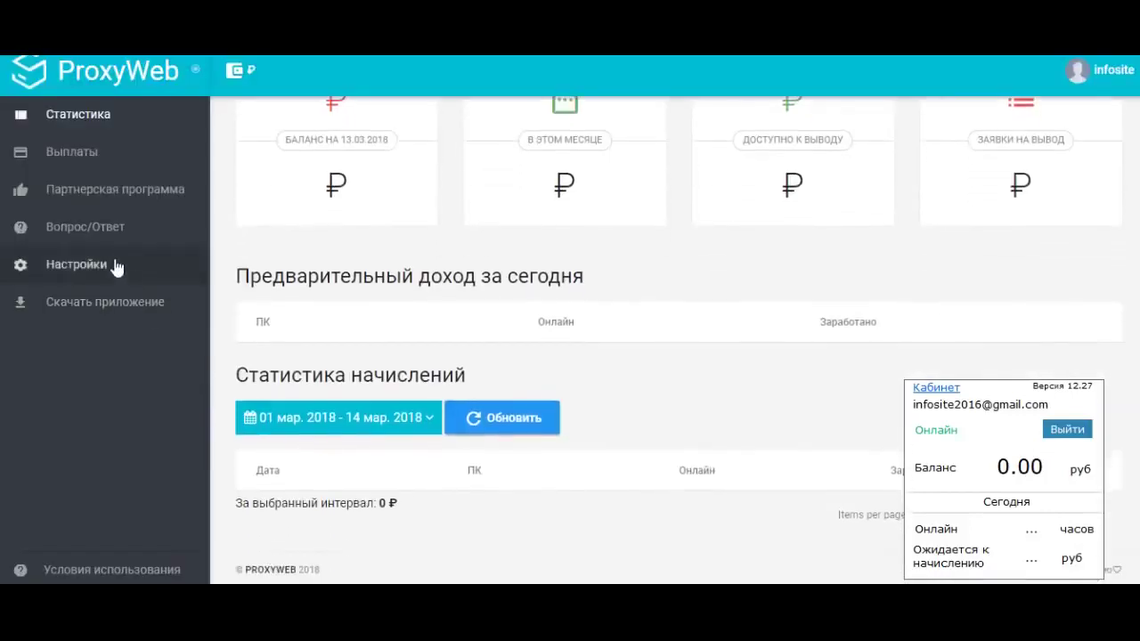
pyautogui.click(89, 159)
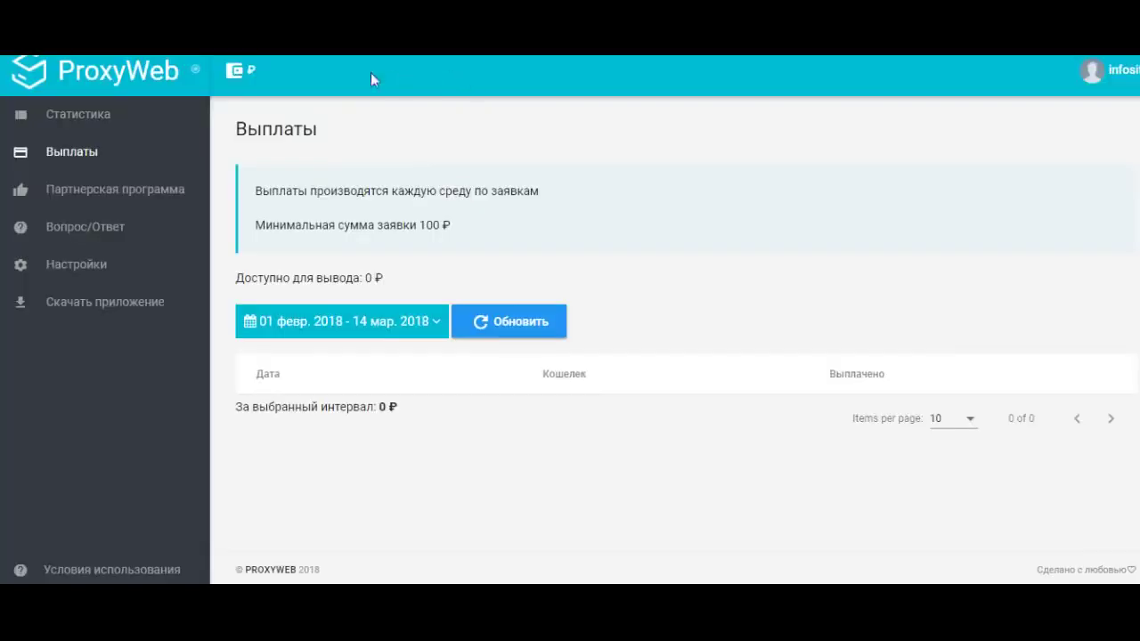
pyautogui.click(80, 117)
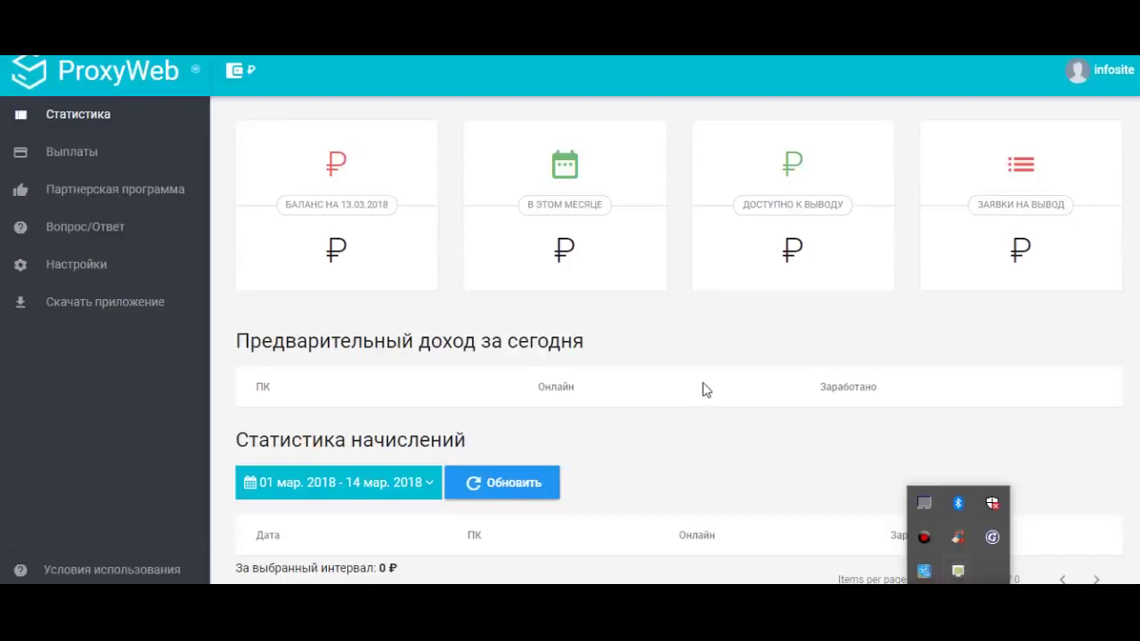
pyautogui.click(705, 344)
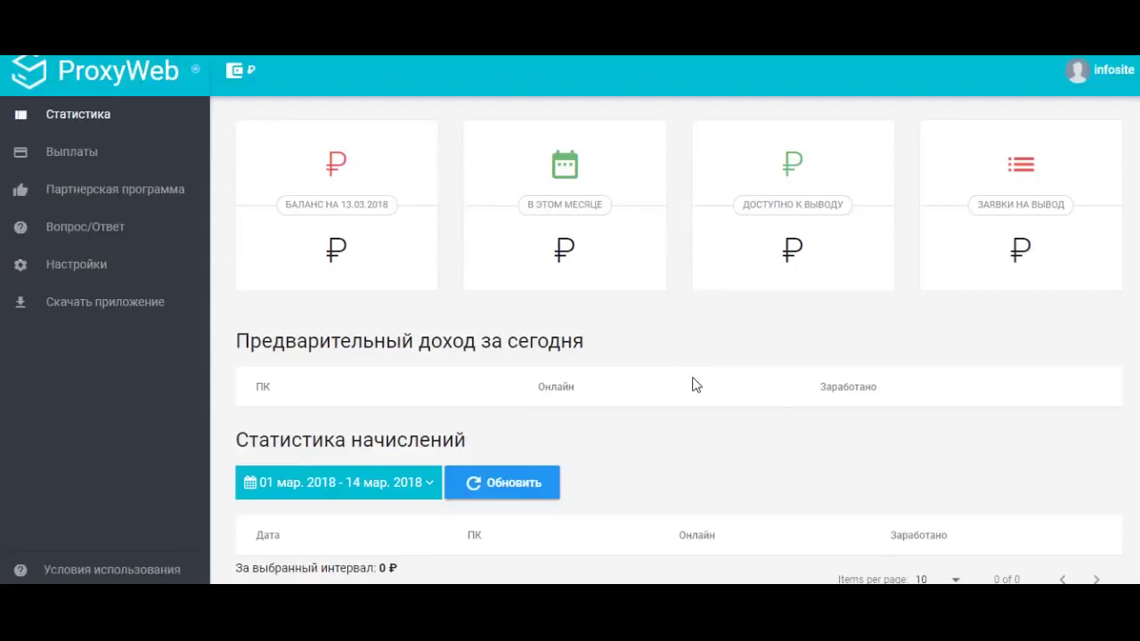
# Step: View the wallet settings once more and read the Вопрос/Ответ page down to the section ПО не запускается
pyautogui.click(77, 272)
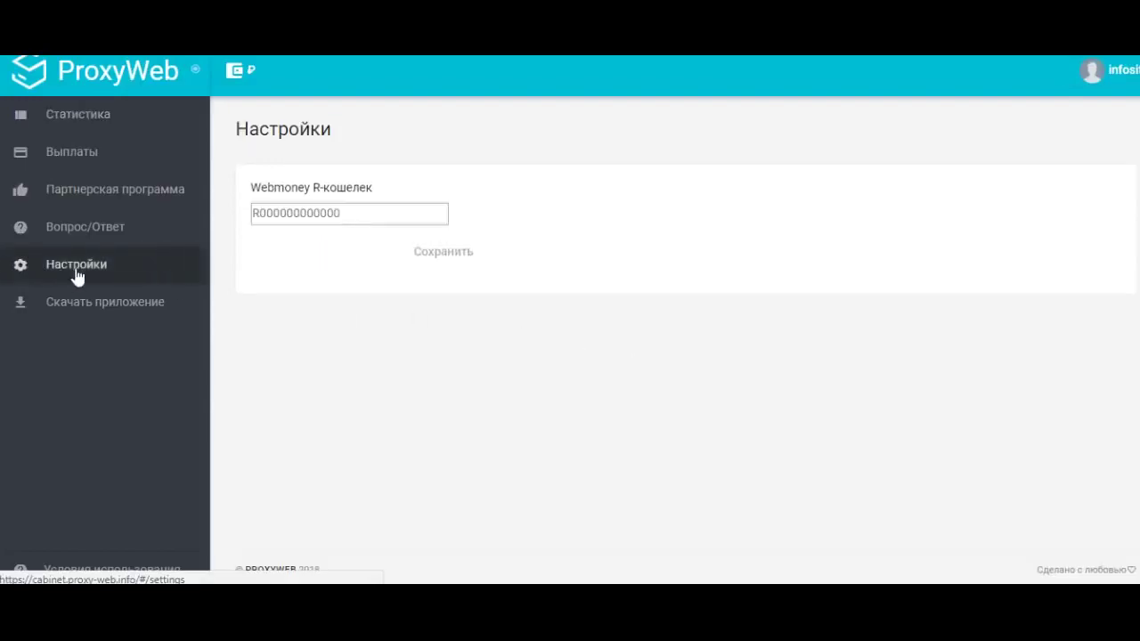
pyautogui.click(96, 246)
pyautogui.scroll(-10, 590, 301)
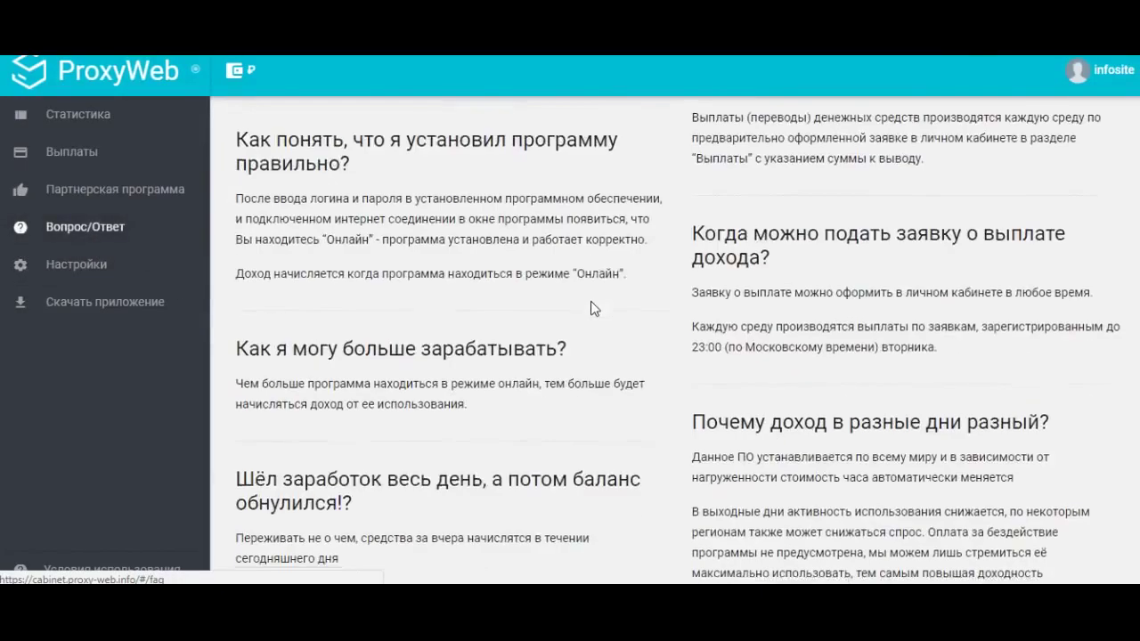
pyautogui.scroll(1, 590, 301)
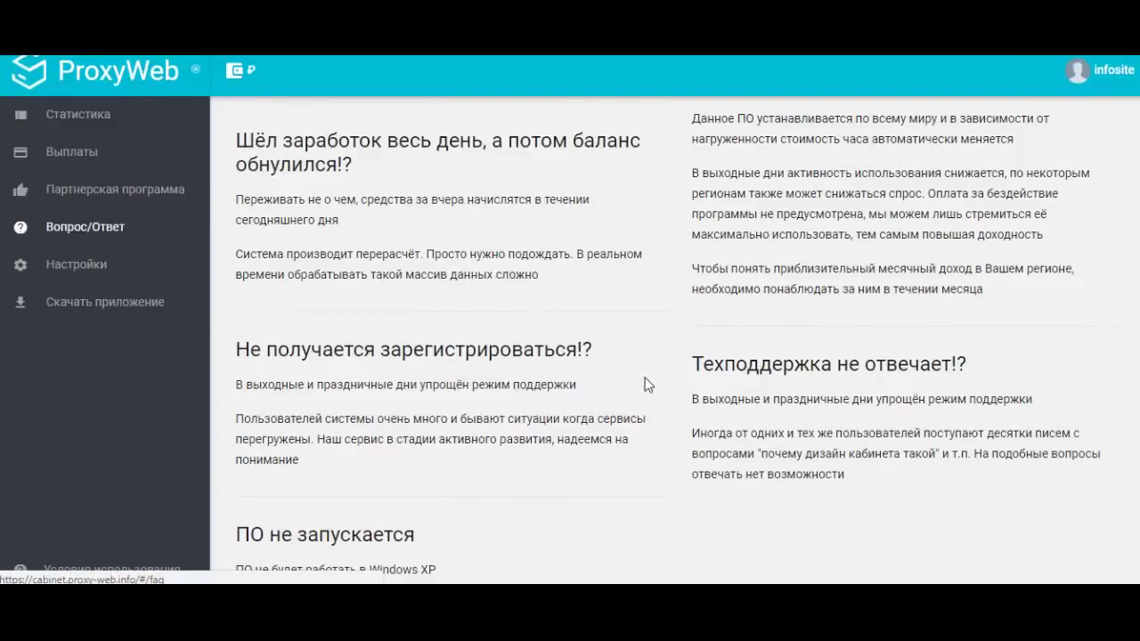
pyautogui.scroll(-2, 648, 385)
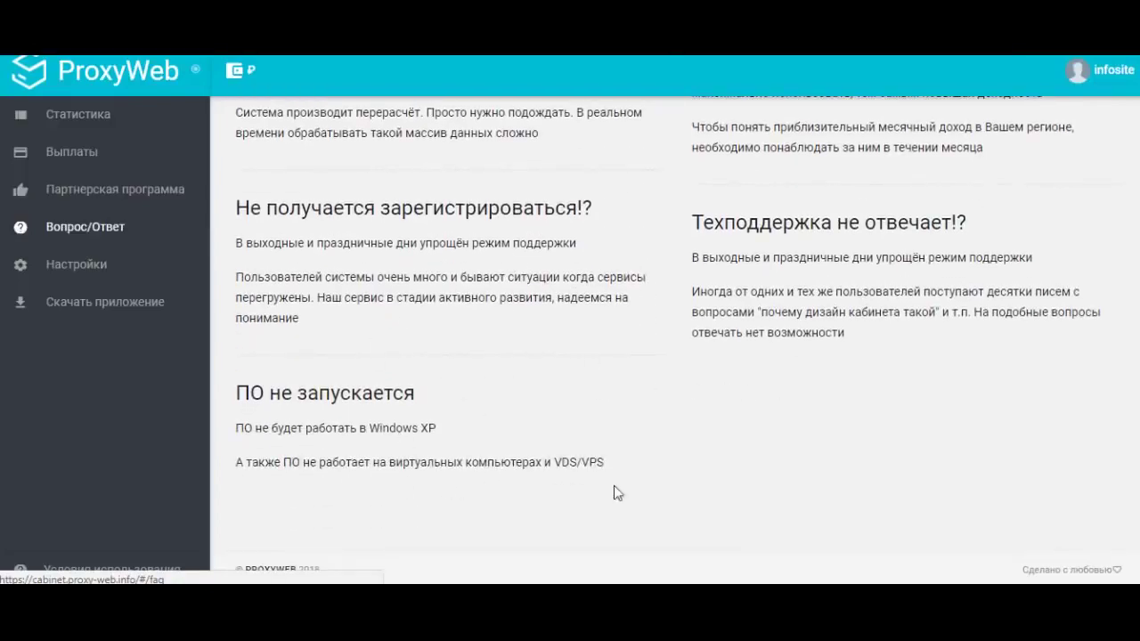
# Step: Reread the Вопрос/Ответ page, covering varying daily income, support response, payout terms, registration and the section ПО не запускается
pyautogui.scroll(3, 881, 464)
pyautogui.scroll(1, 880, 453)
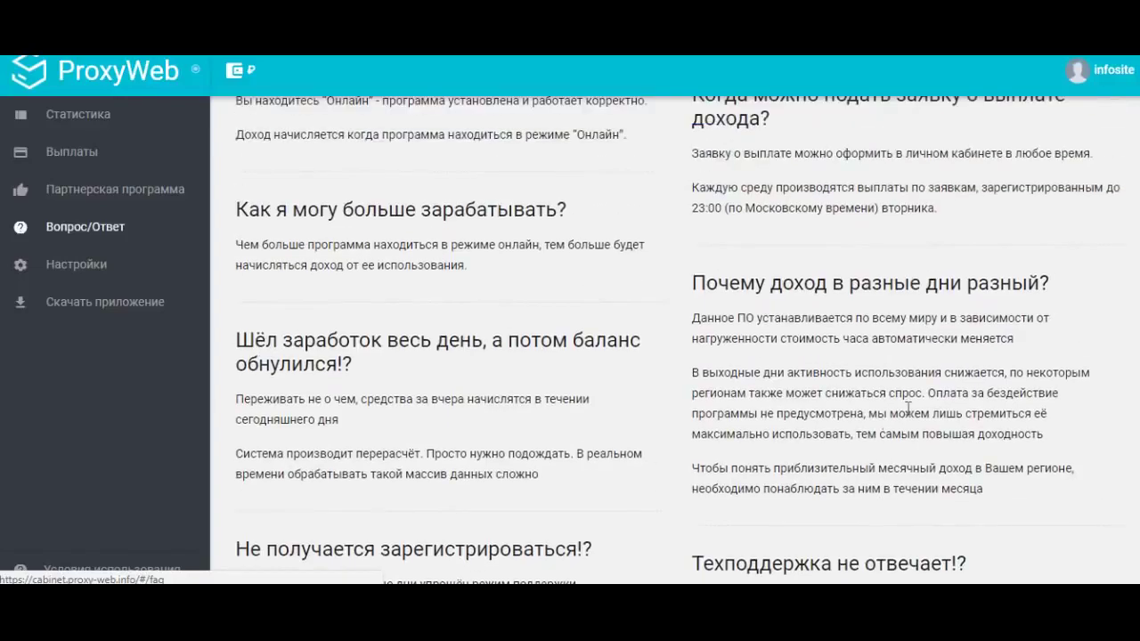
pyautogui.scroll(1, 899, 352)
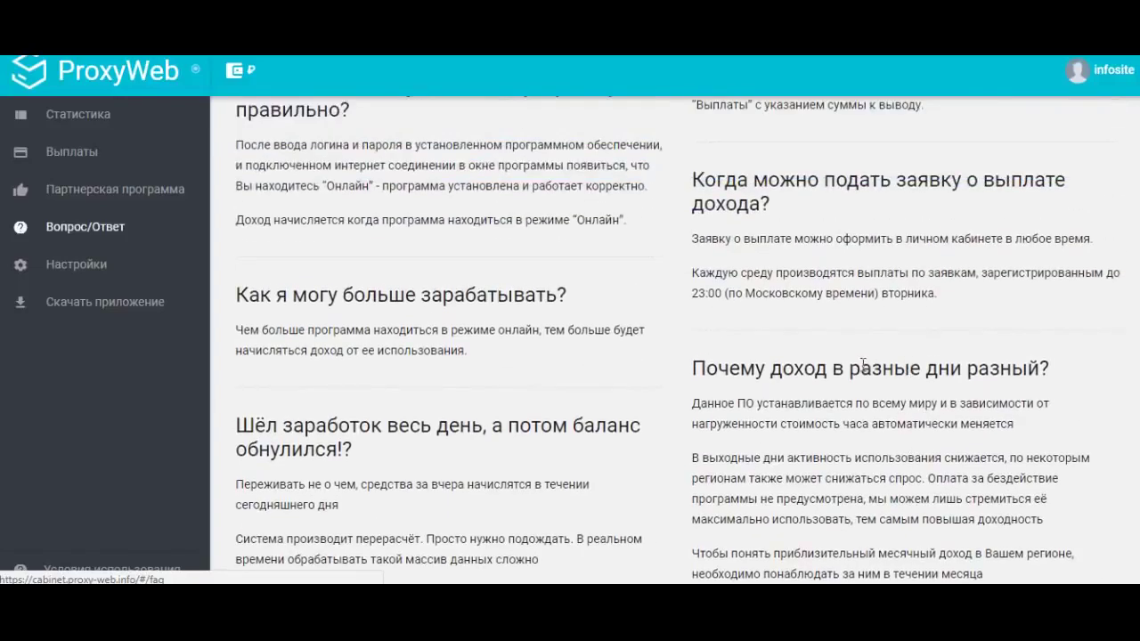
pyautogui.scroll(-2, 798, 410)
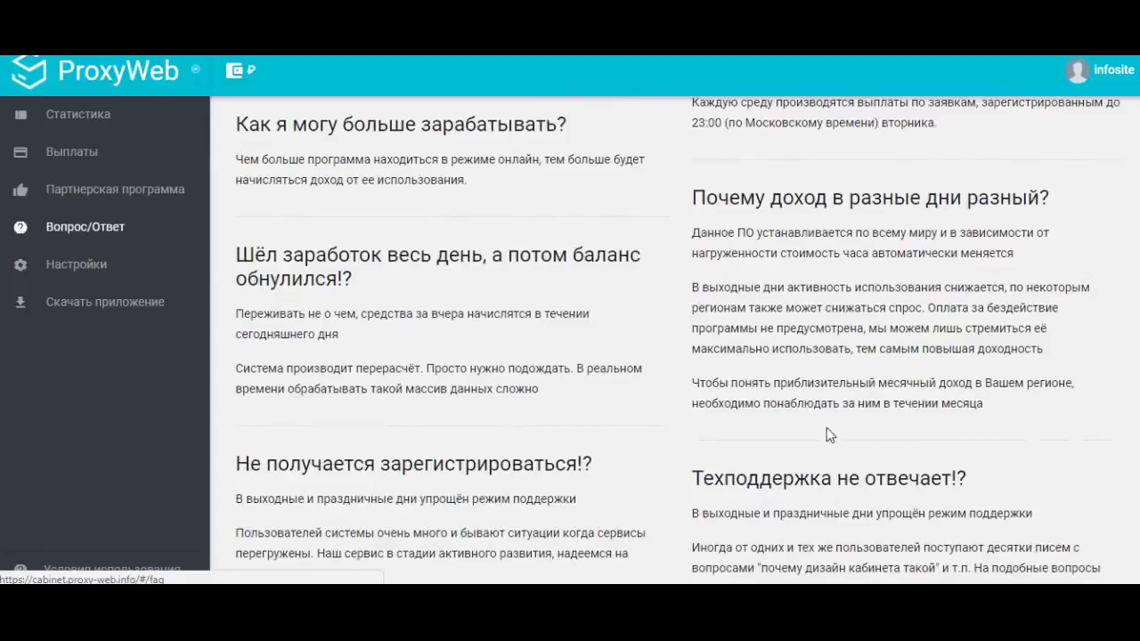
pyautogui.scroll(-2, 798, 412)
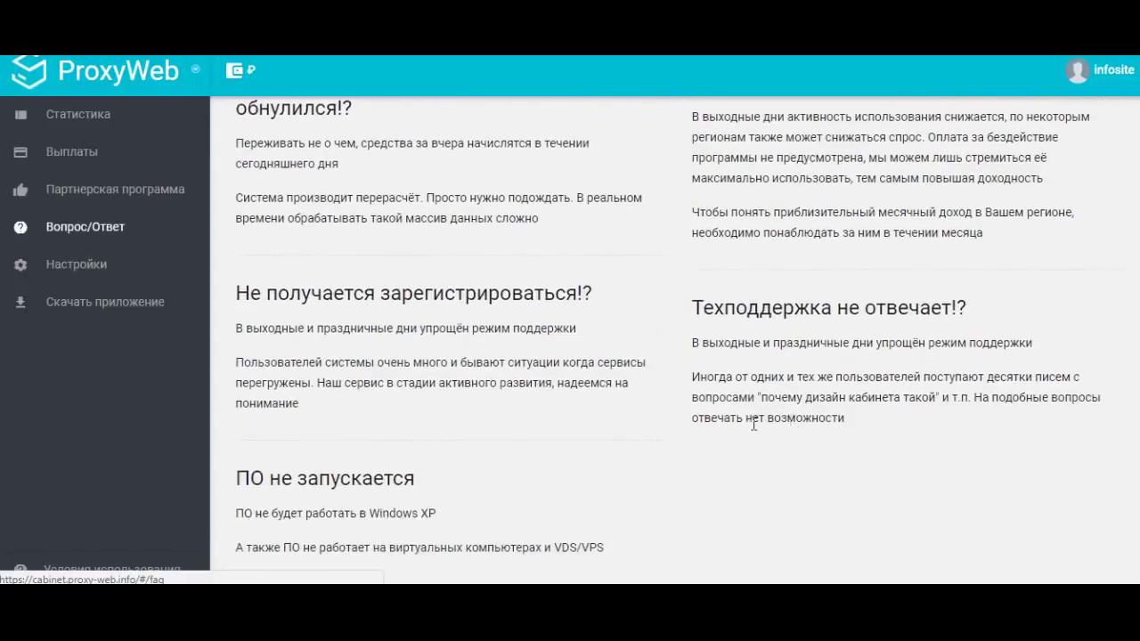
pyautogui.scroll(7, 789, 418)
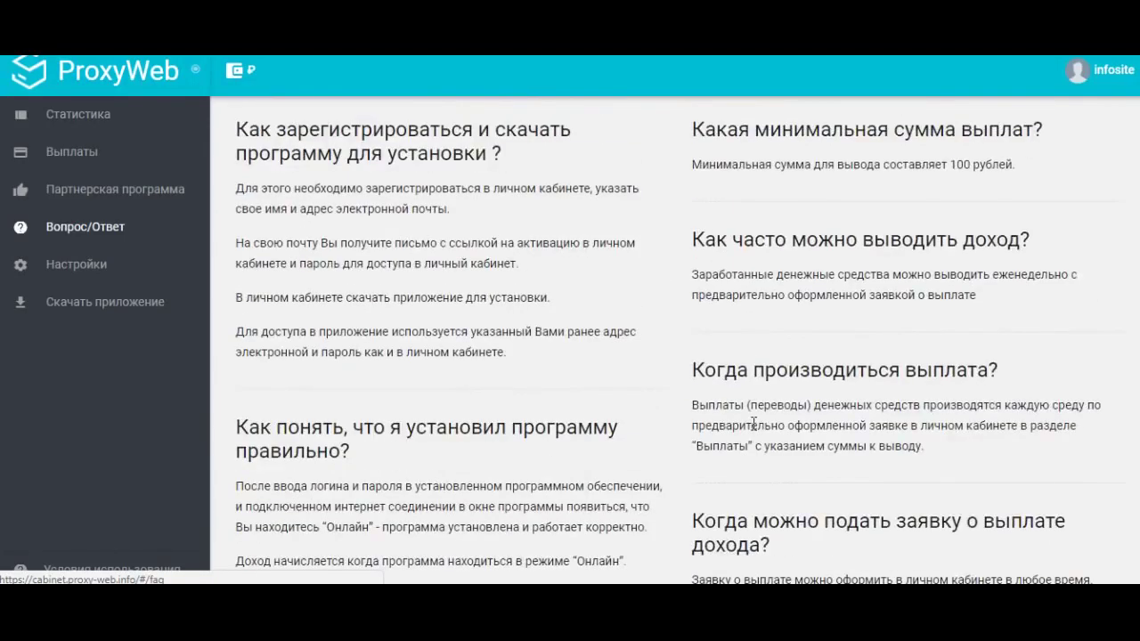
pyautogui.scroll(3, 755, 383)
pyautogui.scroll(-12, 784, 356)
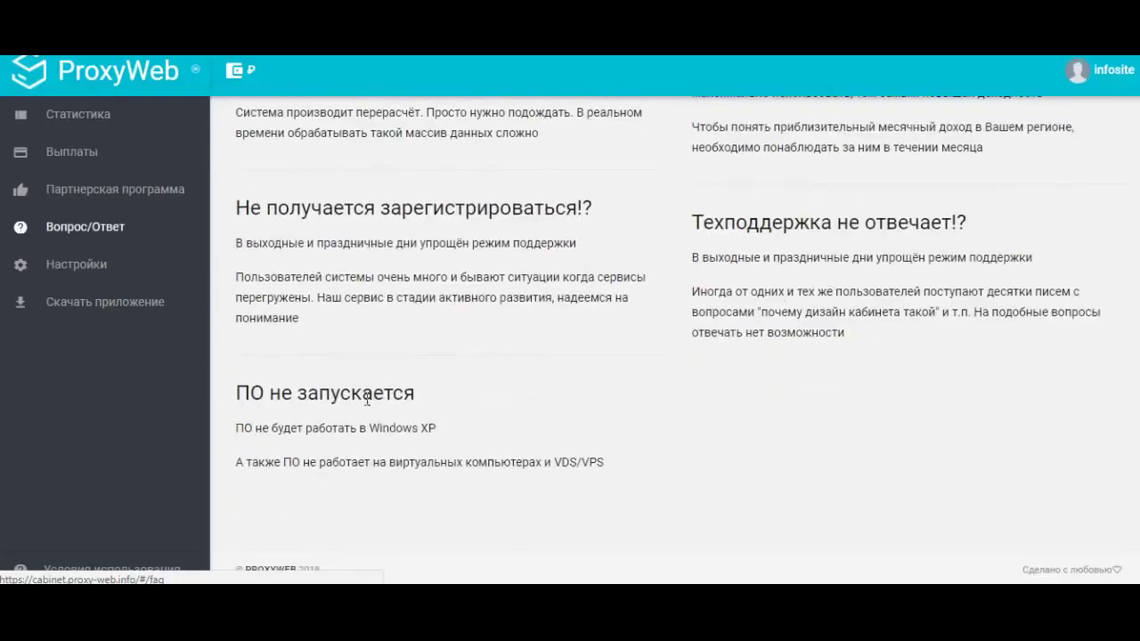
pyautogui.scroll(12, 385, 461)
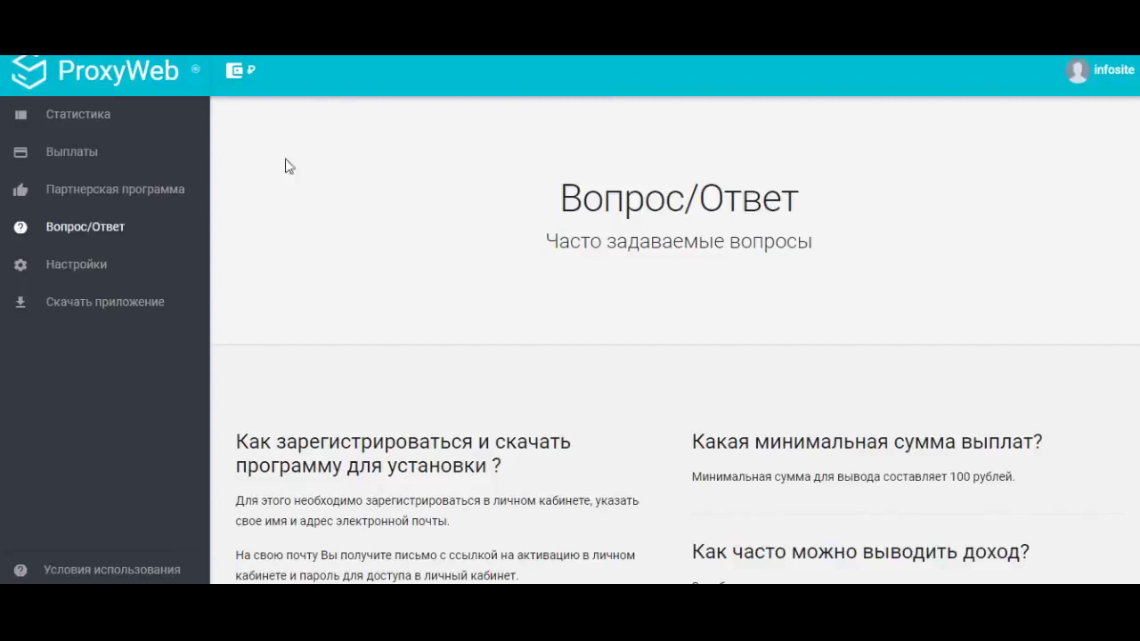
# Step: Return to the cabinet's Статистика page and bring up the running ProxyWeb application's context menu
pyautogui.click(78, 120)
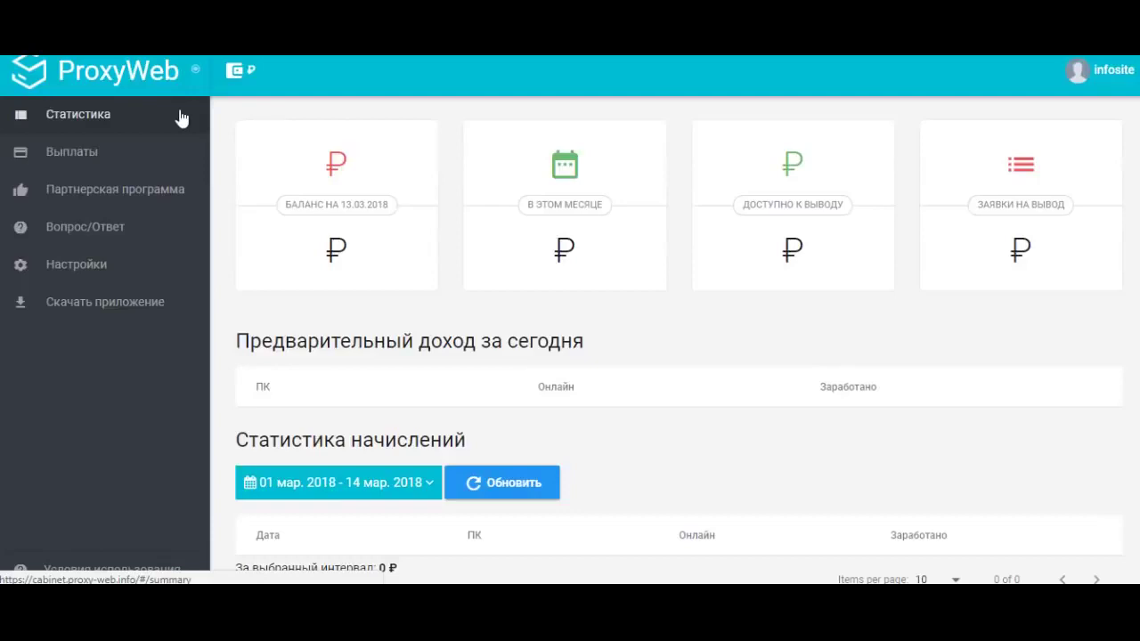
pyautogui.rightClick(94, 82)
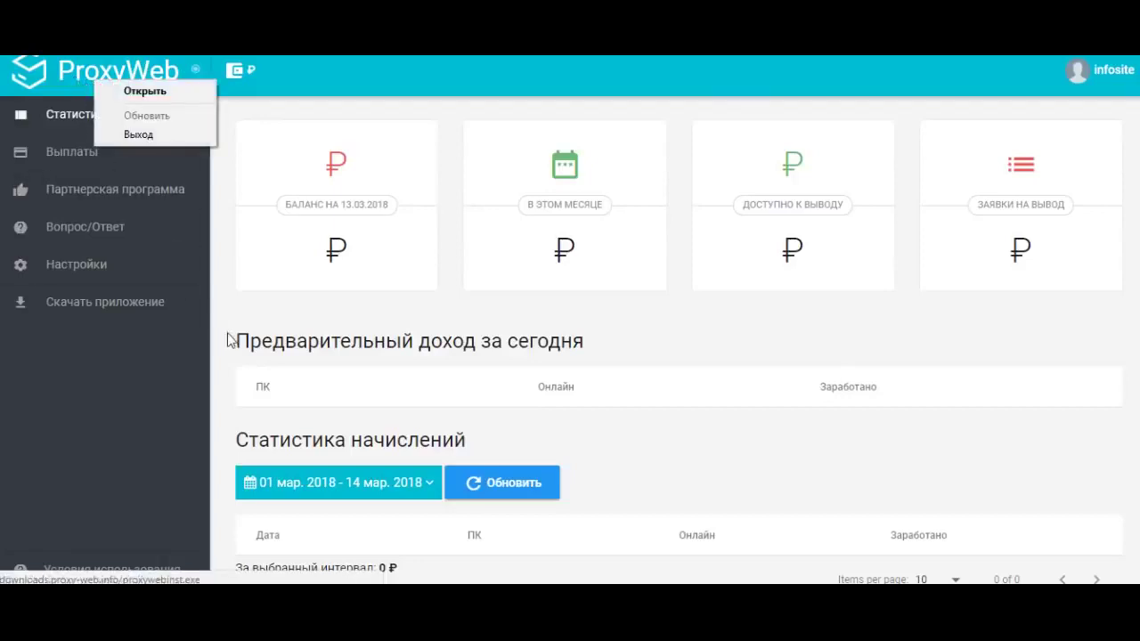